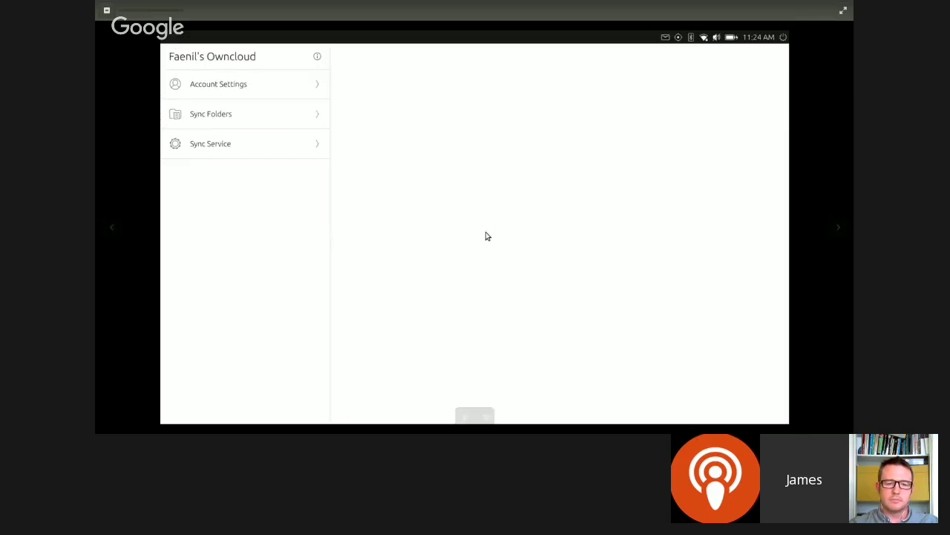
- Enlarge the desktop ownCloud Sync Settings screenshot (Documents → /Documents) to fill the view
left_click(136, 13)
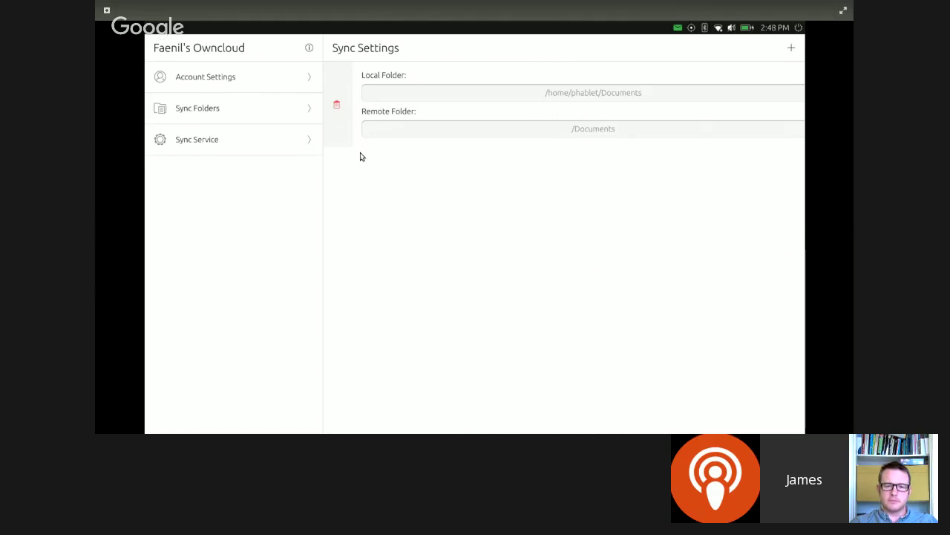
- Flip to the phone-layout screenshot and back to the desktop Documents → /Documents screenshot
key("Right")
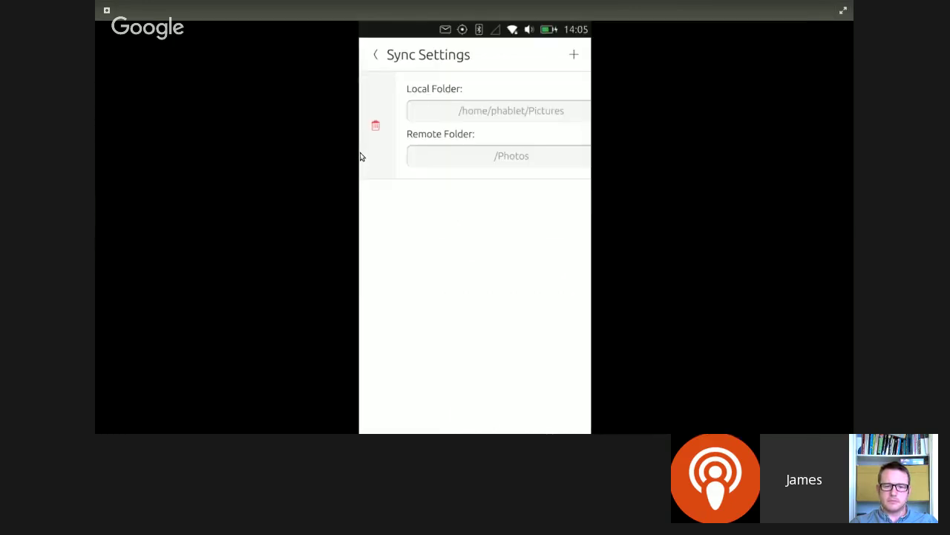
key("Right")
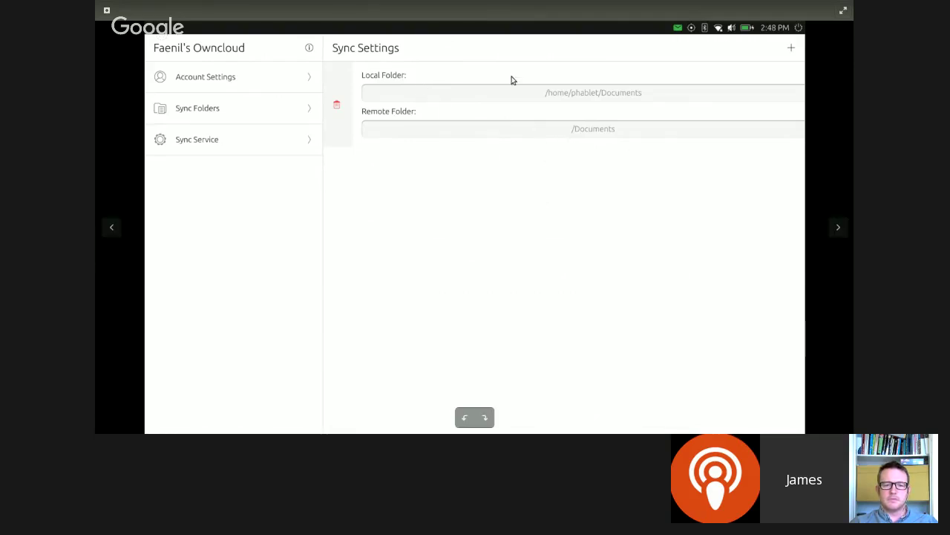
mouse_move(565, 104)
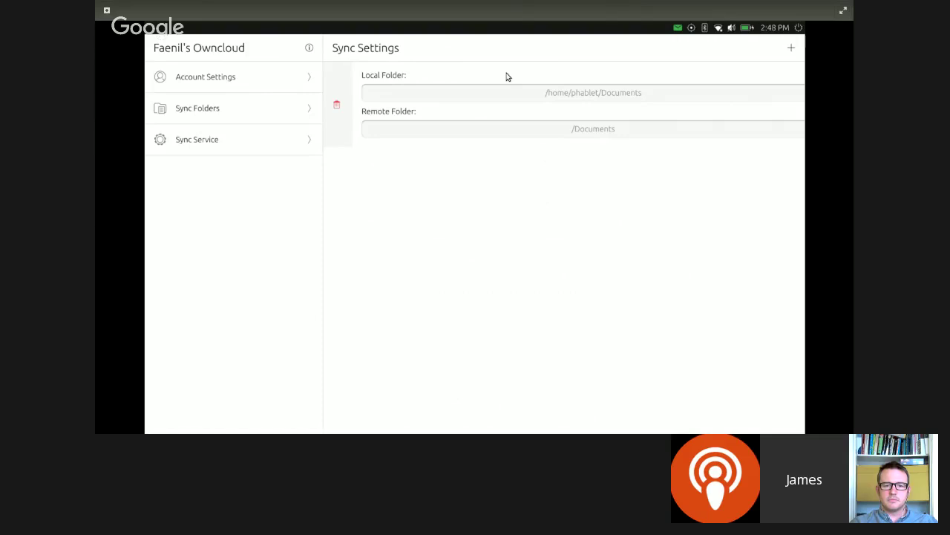
- Advance the viewer to the phone Sync Settings slide pairing Pictures with /Photos
key("Right")
key("Right")
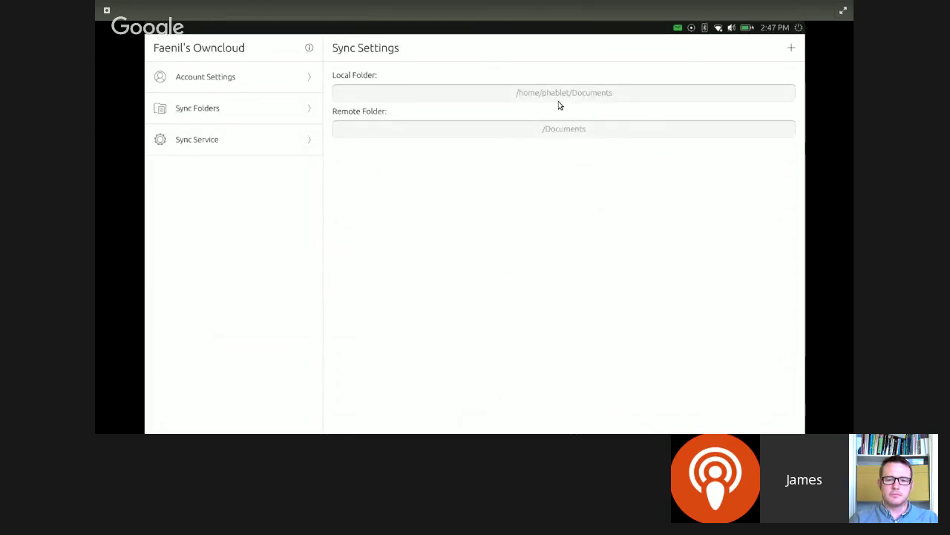
- Advance the viewer to the phone Sync Service screenshot showing idle status and version 1.8.1
key("Right")
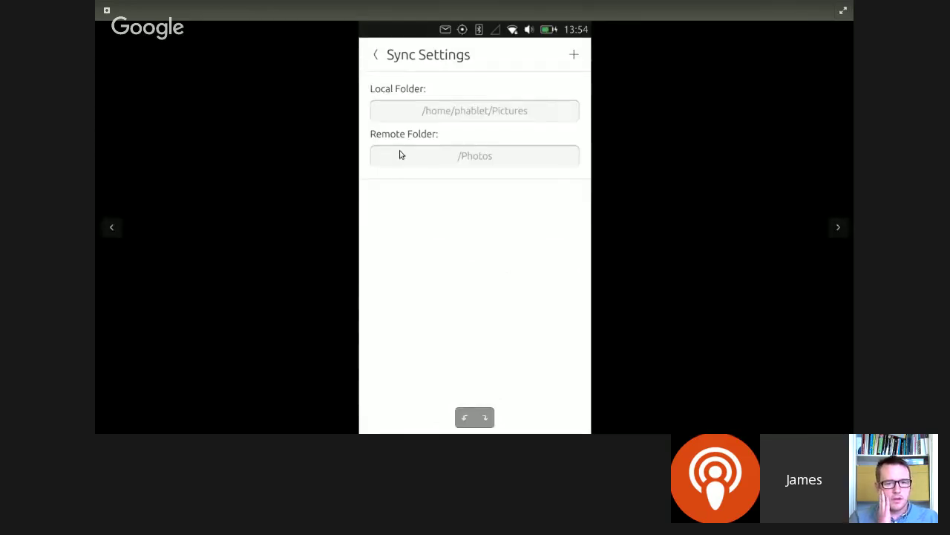